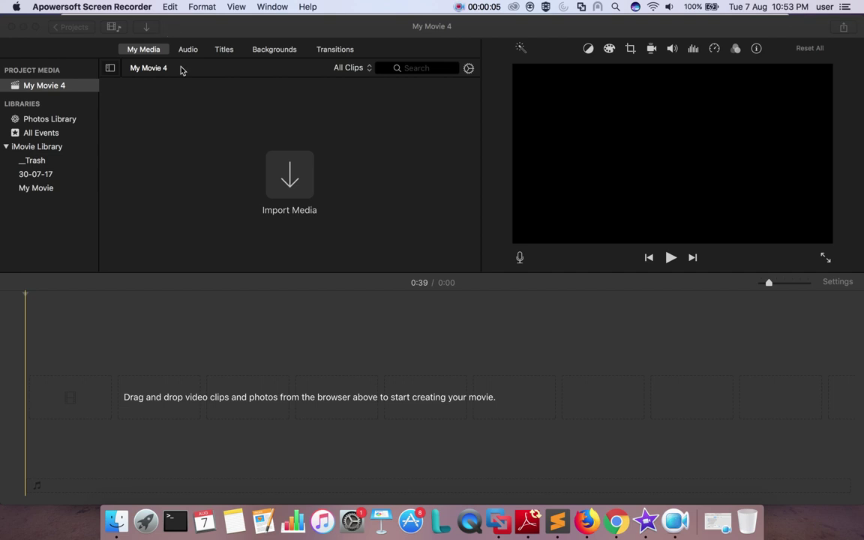
Open About iMovie to see the installed iMovie version, 10.1.5.
{"action": "left_click", "coordinate": [197, 291]}
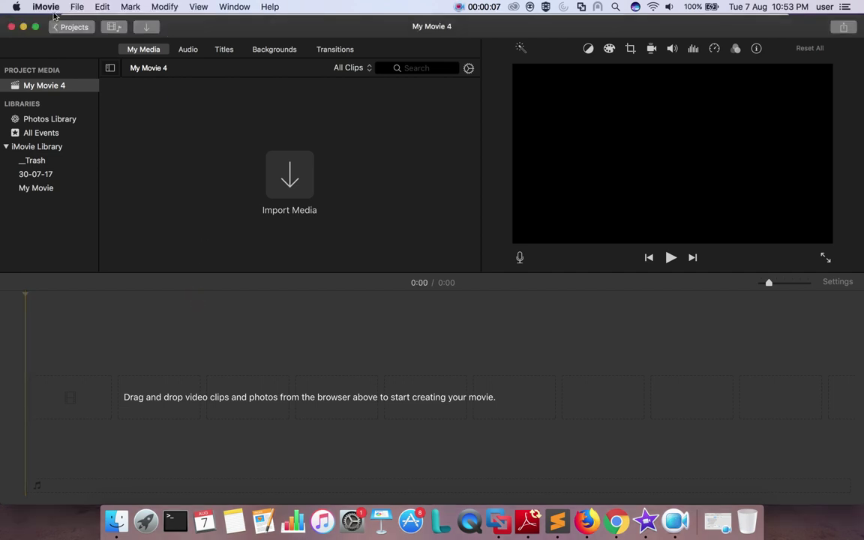
{"action": "left_click", "coordinate": [49, 7]}
{"action": "left_click", "coordinate": [65, 21]}
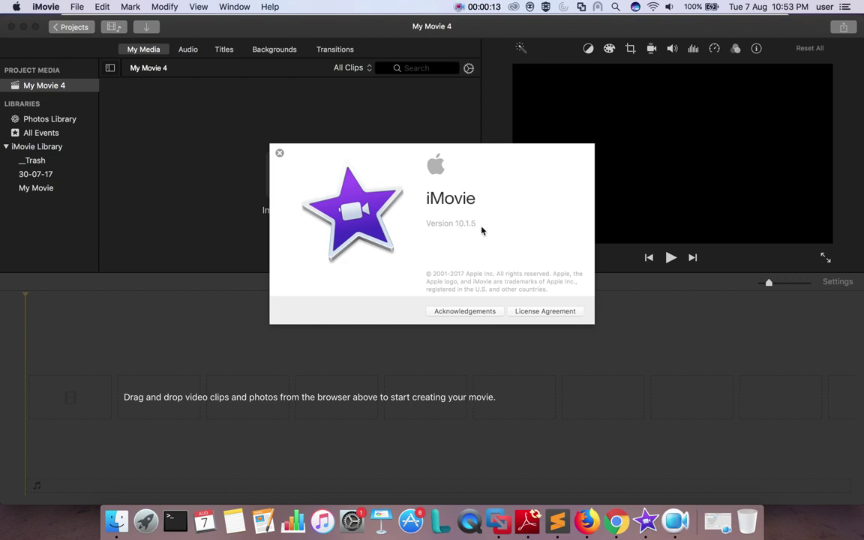
Close the About box and launch the App Store from a Spotlight search for 'app'.
{"action": "left_click", "coordinate": [280, 153]}
{"action": "key", "text": "super+space"}
{"action": "type", "text": "apo"}
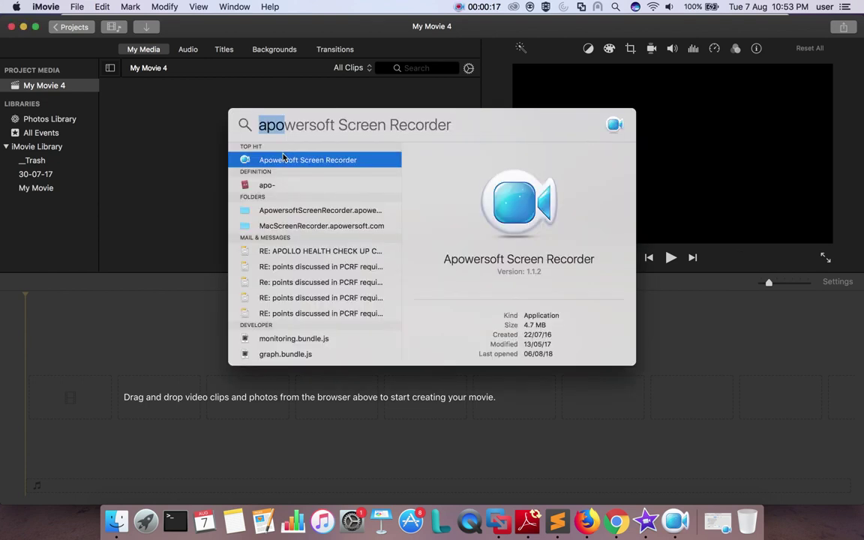
{"action": "key", "text": "BackSpace"}
{"action": "key", "text": "BackSpace"}
{"action": "type", "text": "pp"}
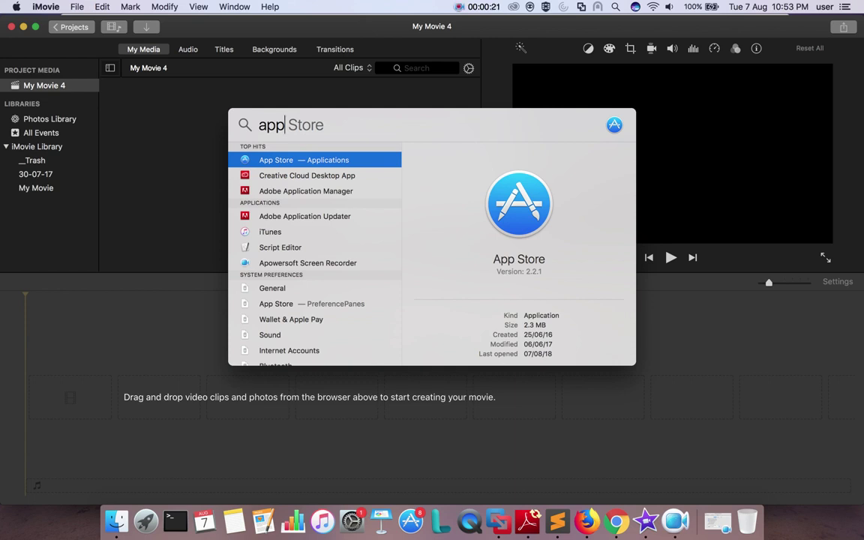
{"action": "key", "text": "Return"}
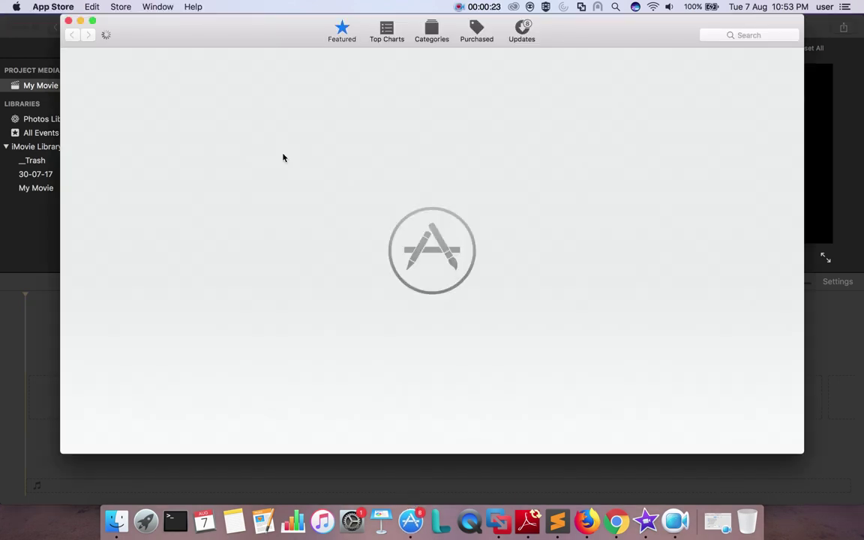
Search the store for 'imovie' and open iMovie's product page, showing version 10.1.9.
{"action": "left_click", "coordinate": [751, 35]}
{"action": "type", "text": "imovie"}
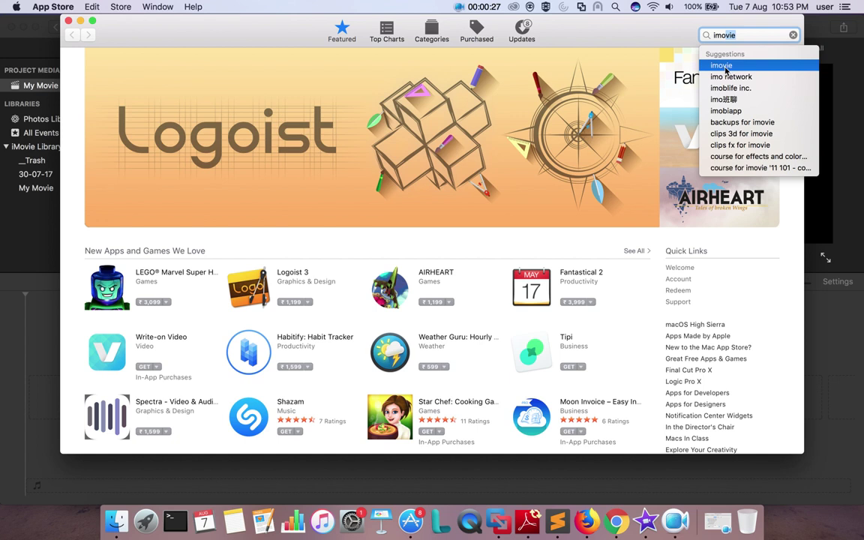
{"action": "left_click", "coordinate": [724, 67]}
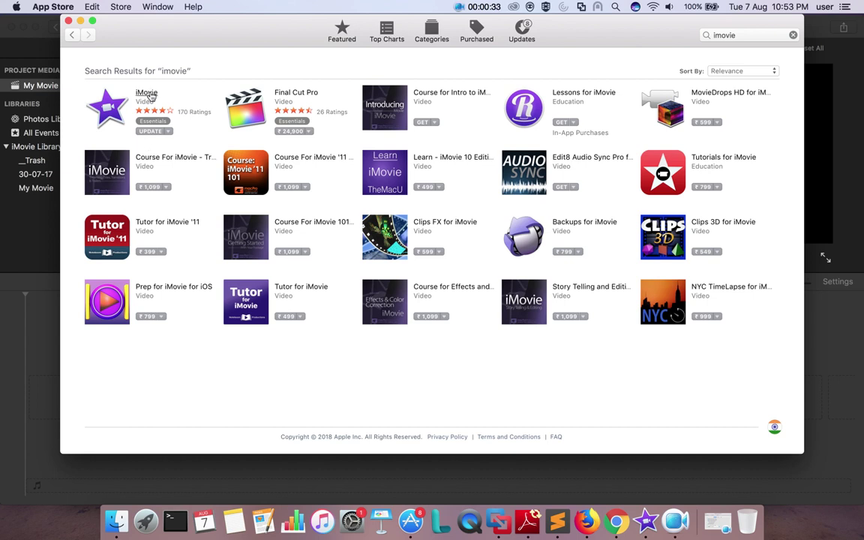
{"action": "left_click", "coordinate": [149, 93]}
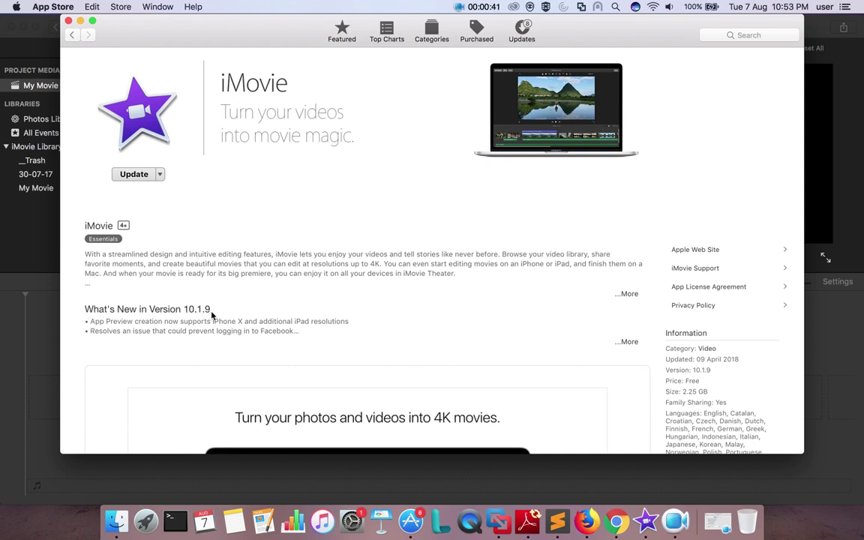
Expand the full What's New in Version 10.1.9 release notes.
{"action": "scroll", "coordinate": [501, 312], "scroll_direction": "down", "scroll_amount": 5}
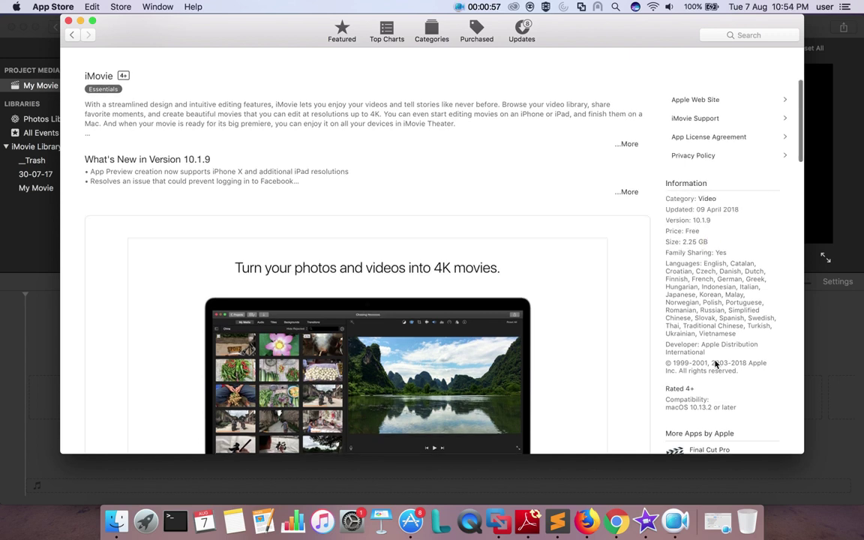
{"action": "scroll", "coordinate": [715, 363], "scroll_direction": "down", "scroll_amount": 3}
{"action": "scroll", "coordinate": [715, 363], "scroll_direction": "up", "scroll_amount": 3}
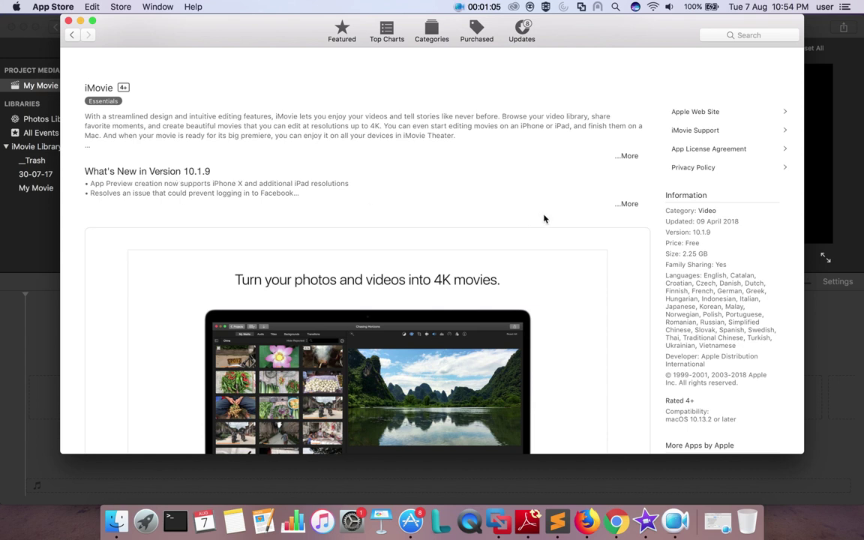
{"action": "left_click", "coordinate": [629, 205]}
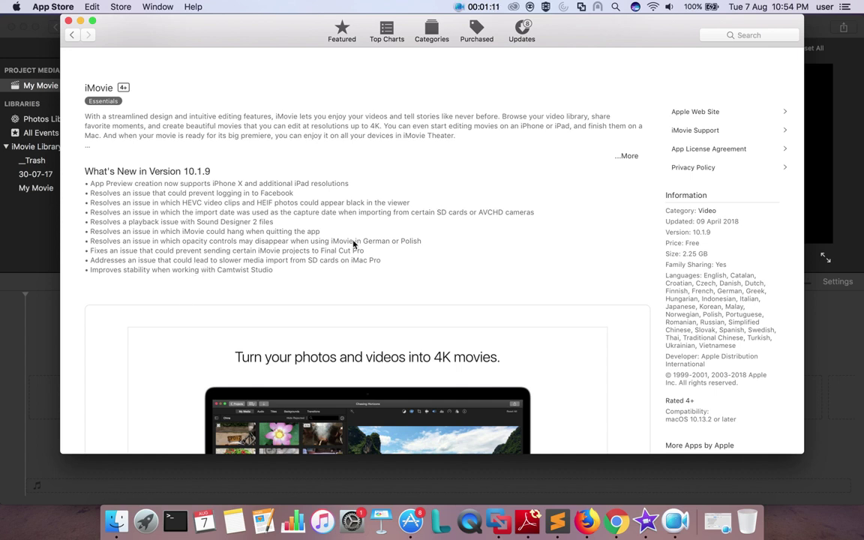
Browse down through the ratings and customer reviews, then return to the top of the page.
{"action": "scroll", "coordinate": [354, 244], "scroll_direction": "down", "scroll_amount": 1}
{"action": "scroll", "coordinate": [355, 244], "scroll_direction": "down", "scroll_amount": 5}
{"action": "scroll", "coordinate": [355, 244], "scroll_direction": "down", "scroll_amount": 2}
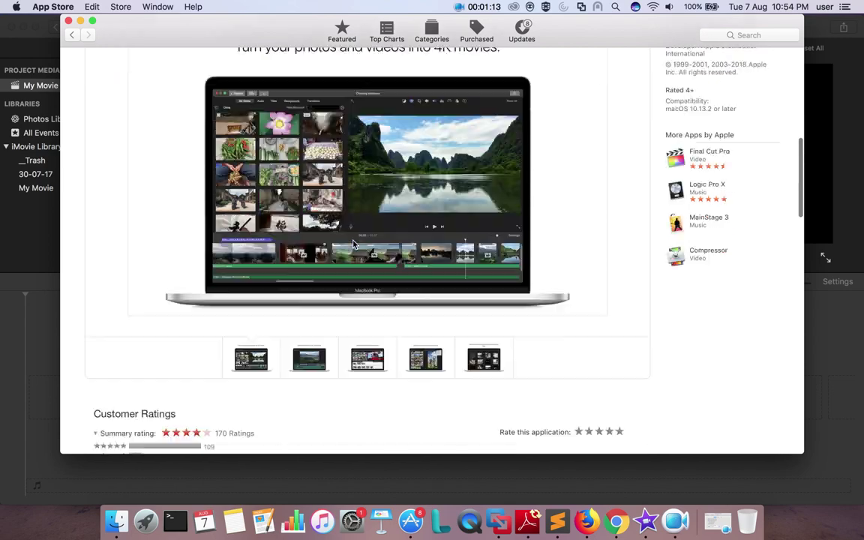
{"action": "scroll", "coordinate": [355, 244], "scroll_direction": "down", "scroll_amount": 5}
{"action": "scroll", "coordinate": [354, 244], "scroll_direction": "down", "scroll_amount": 5}
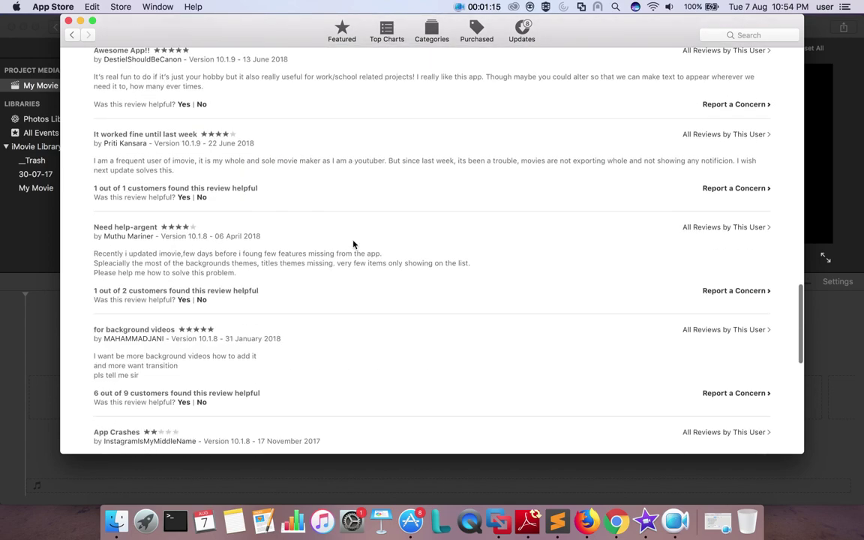
{"action": "scroll", "coordinate": [353, 244], "scroll_direction": "down", "scroll_amount": 5}
{"action": "scroll", "coordinate": [353, 244], "scroll_direction": "up", "scroll_amount": 3}
{"action": "scroll", "coordinate": [353, 244], "scroll_direction": "up", "scroll_amount": 3}
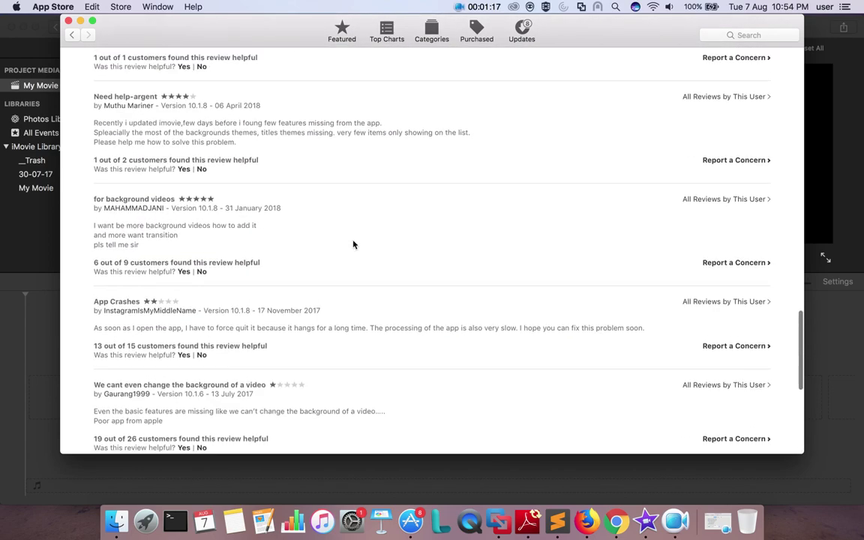
{"action": "scroll", "coordinate": [354, 244], "scroll_direction": "up", "scroll_amount": 3}
{"action": "scroll", "coordinate": [353, 244], "scroll_direction": "up", "scroll_amount": 5}
{"action": "scroll", "coordinate": [354, 244], "scroll_direction": "up", "scroll_amount": 3}
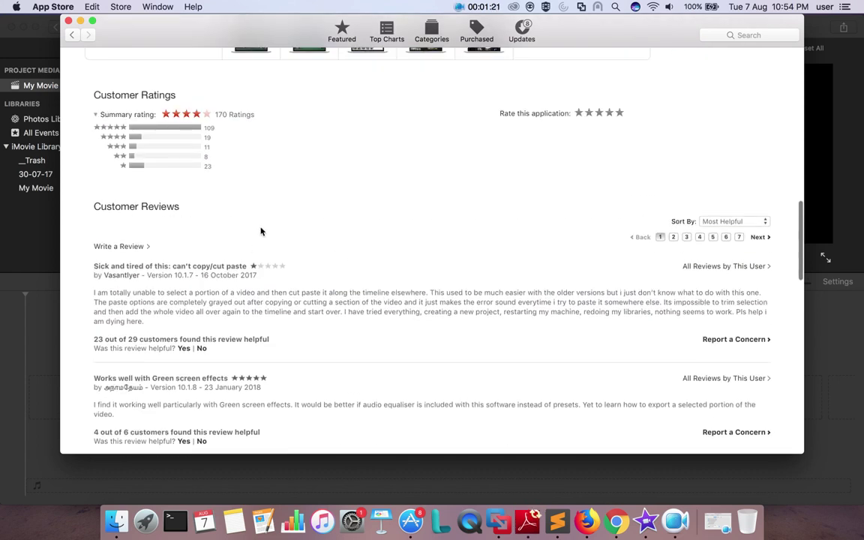
{"action": "scroll", "coordinate": [347, 218], "scroll_direction": "up", "scroll_amount": 2}
{"action": "scroll", "coordinate": [346, 219], "scroll_direction": "up", "scroll_amount": 5}
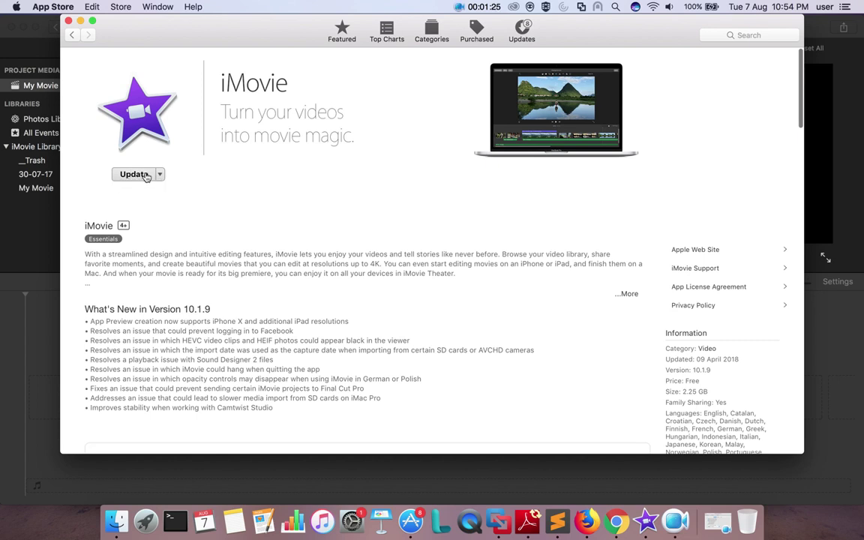
Request the iMovie update, then close the iMovie project window so the update can install.
{"action": "left_click", "coordinate": [161, 175]}
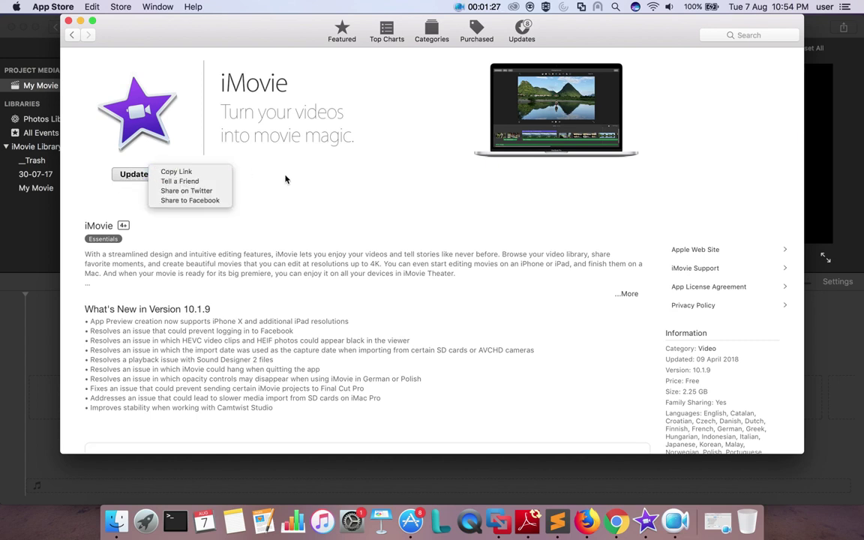
{"action": "left_click", "coordinate": [284, 175]}
{"action": "left_click", "coordinate": [135, 174]}
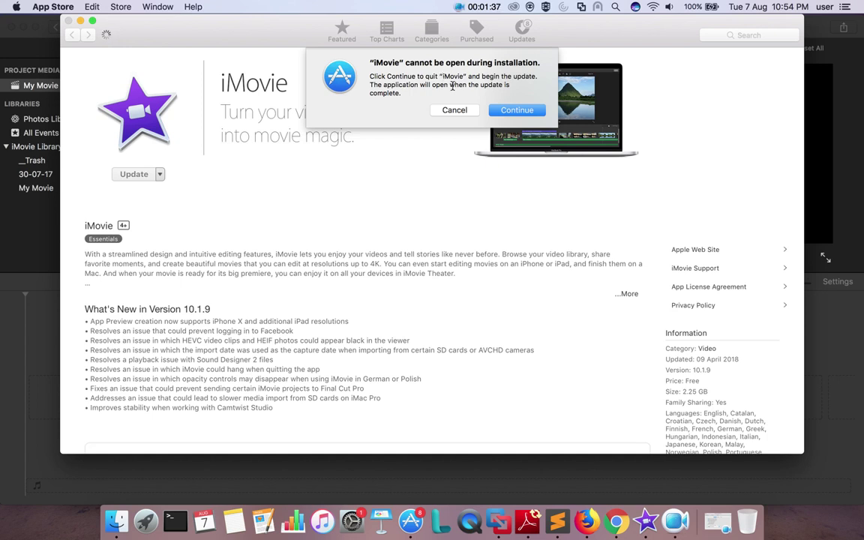
{"action": "left_click", "coordinate": [841, 69]}
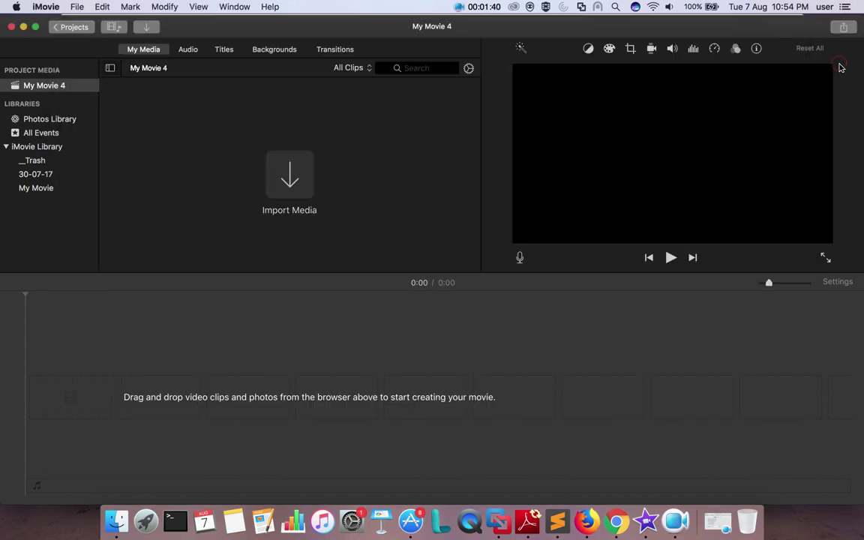
{"action": "left_click", "coordinate": [12, 27]}
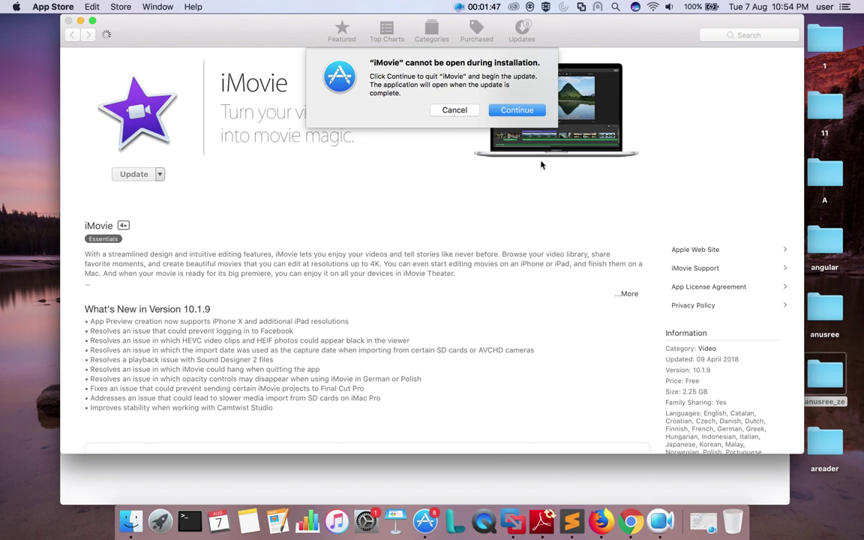
Continue the iMovie installation, bringing up the older compatible version offer, and open the Apple menu.
{"action": "left_click", "coordinate": [526, 113]}
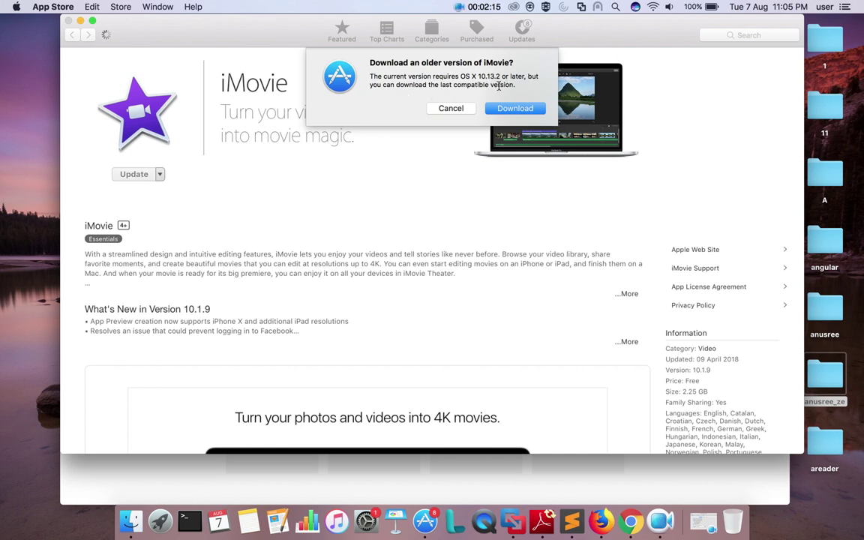
{"action": "left_click", "coordinate": [17, 7]}
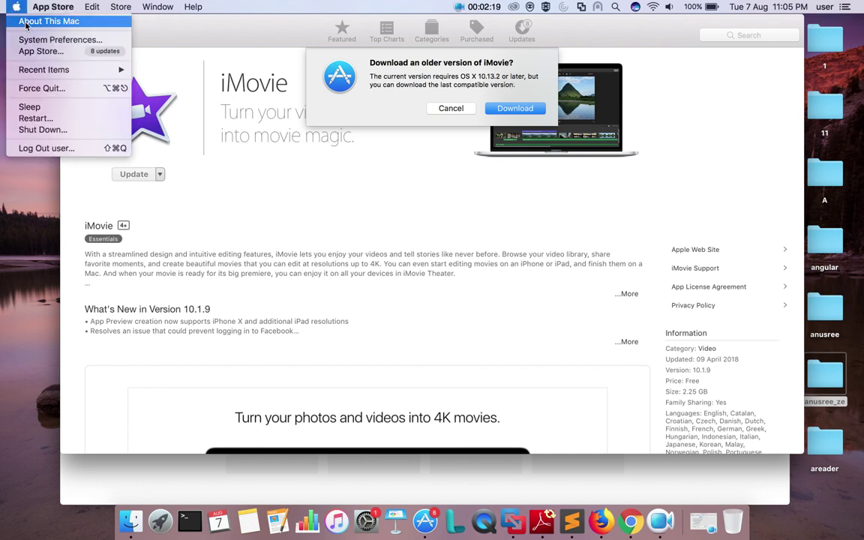
{"action": "left_click", "coordinate": [27, 22]}
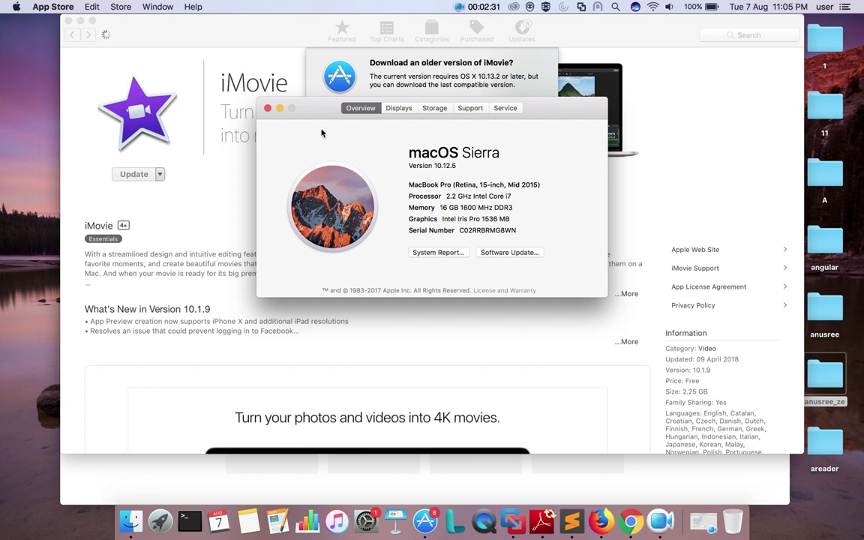
{"action": "left_click", "coordinate": [268, 108]}
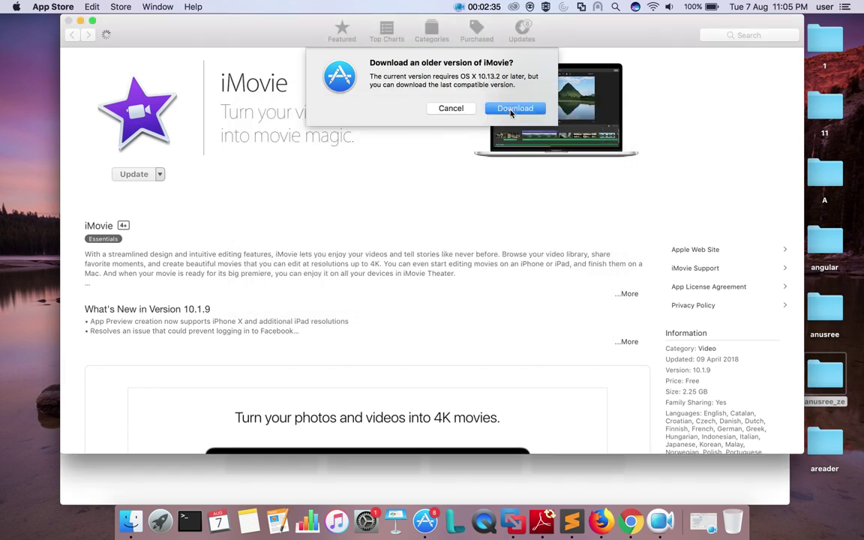
Accept downloading the older compatible iMovie and dismiss the resulting Update Unavailable alerts.
{"action": "left_click", "coordinate": [512, 109]}
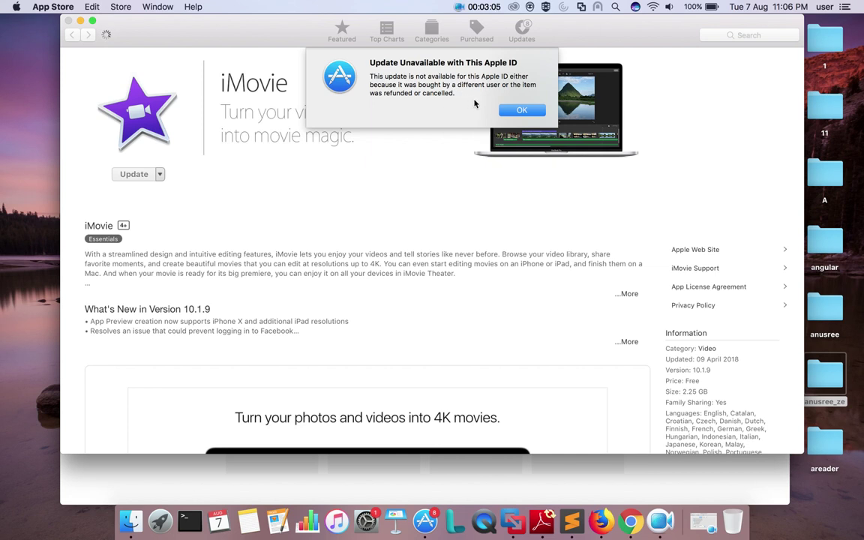
{"action": "left_click", "coordinate": [519, 117]}
{"action": "left_click", "coordinate": [521, 112]}
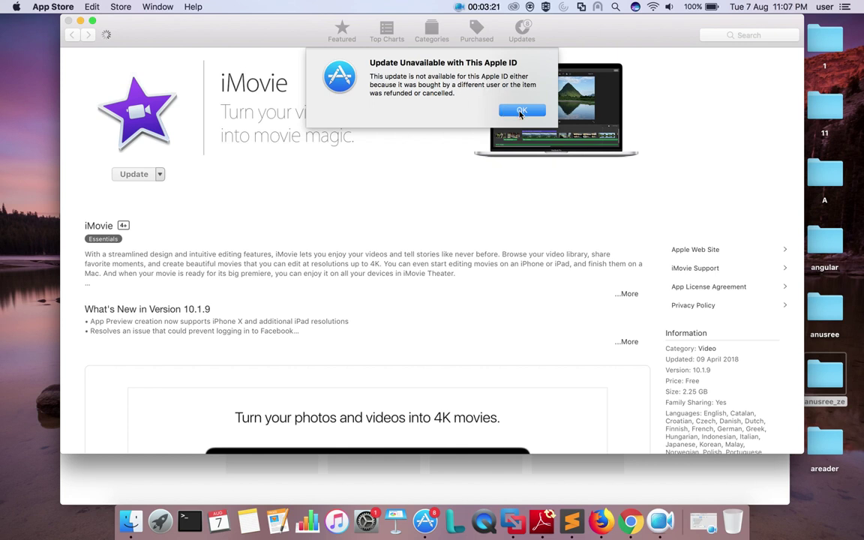